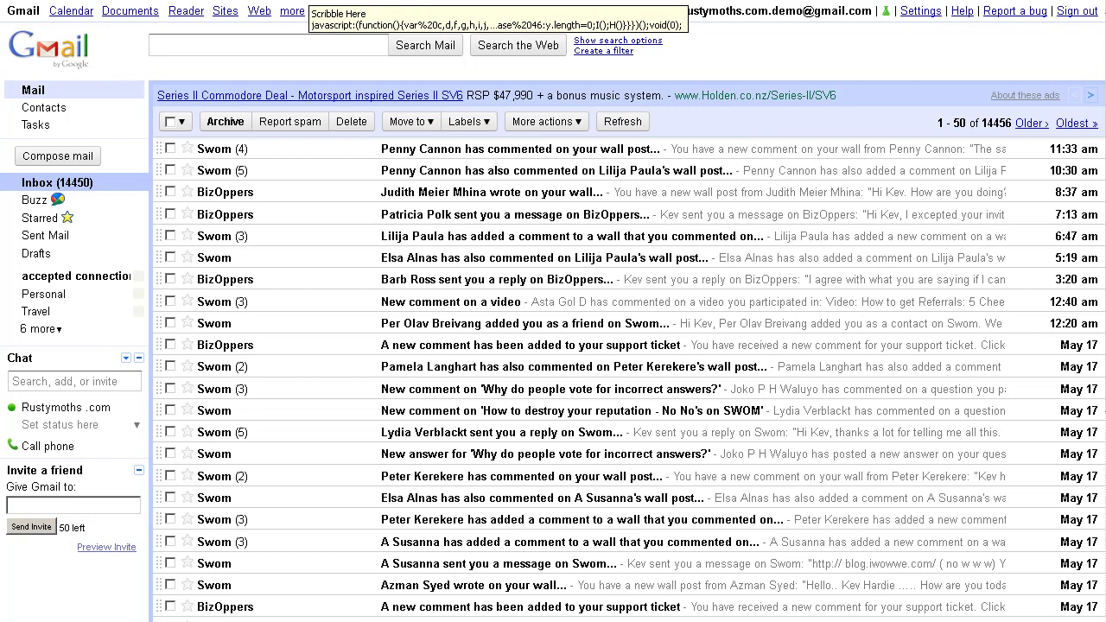
Step: Circle the Settings link area in red with the Scribble Here overlay and close the overlay
click(304, 0)
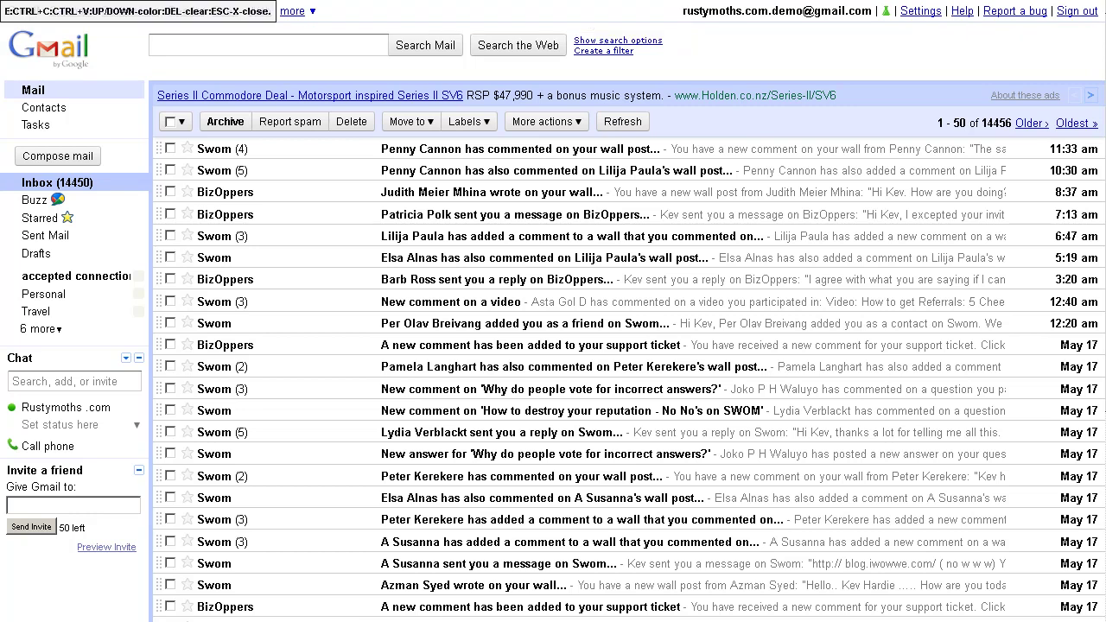
mouse_move(888, 4)
mouse_down()
mouse_move(889, 44)
mouse_move(912, 11)
mouse_move(888, 35)
mouse_move(834, 36)
mouse_move(888, 33)
mouse_up()
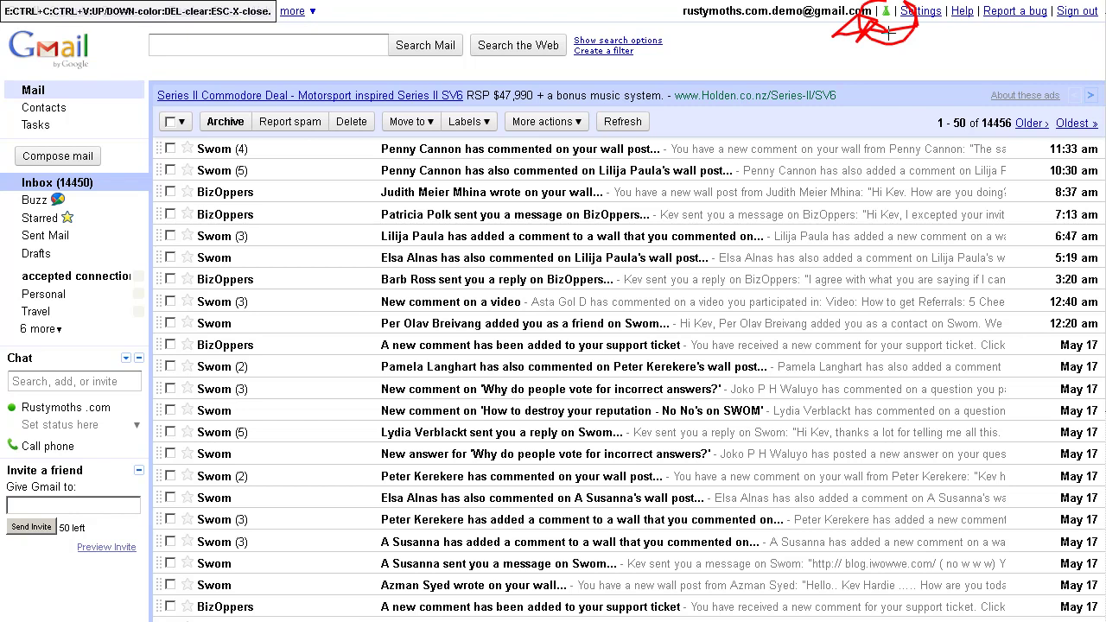
key(Escape)
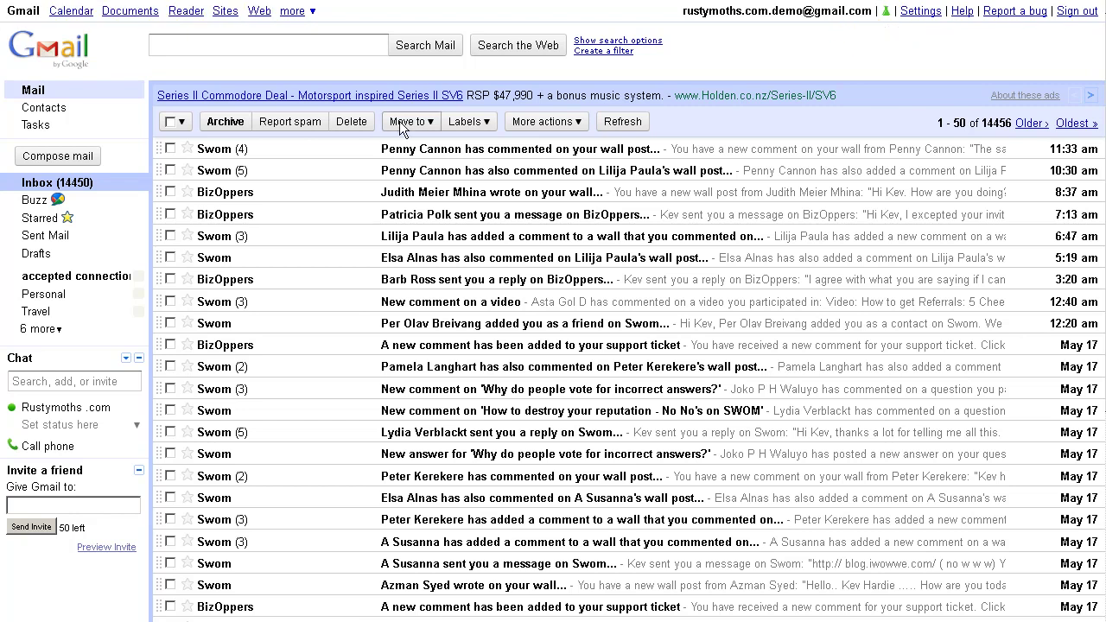
Step: Open the mail settings and go to the Labels section, briefly circling its link in red with the scribble overlay
click(921, 12)
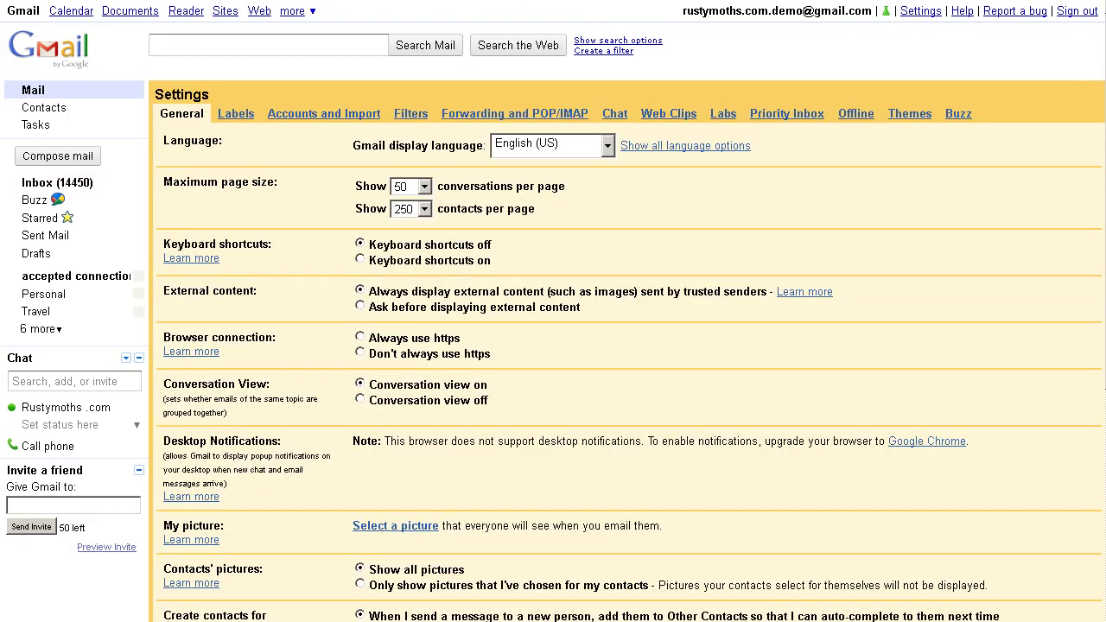
key(ctrl+2)
mouse_move(265, 91)
mouse_down()
mouse_move(209, 110)
mouse_move(269, 94)
mouse_up()
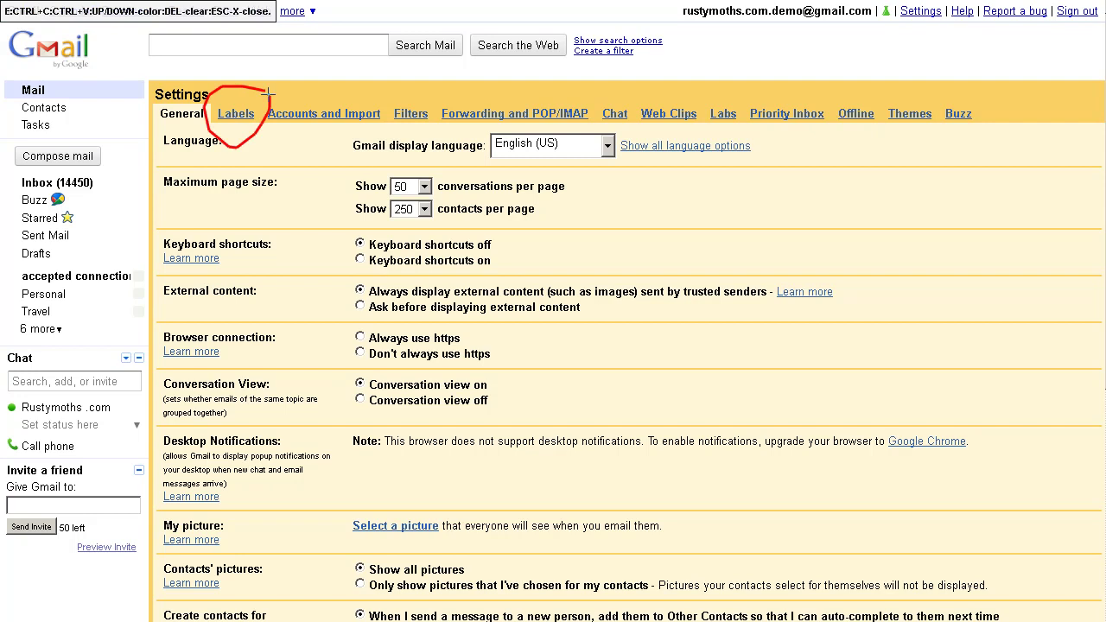
key(Escape)
click(242, 118)
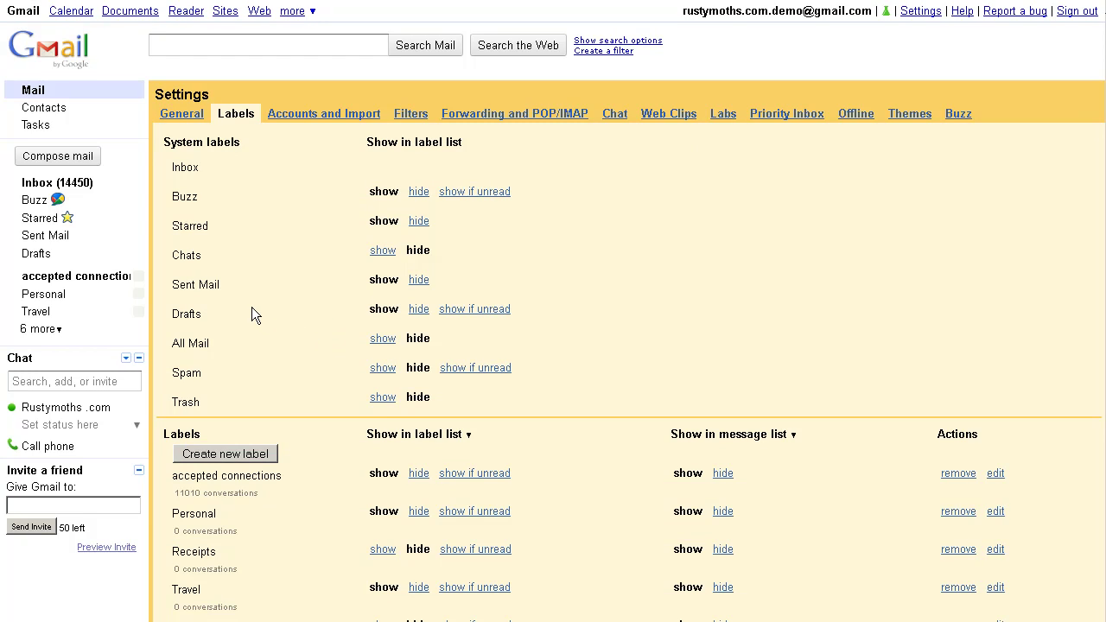
Step: Create a new top-level label named Vocalix
click(231, 456)
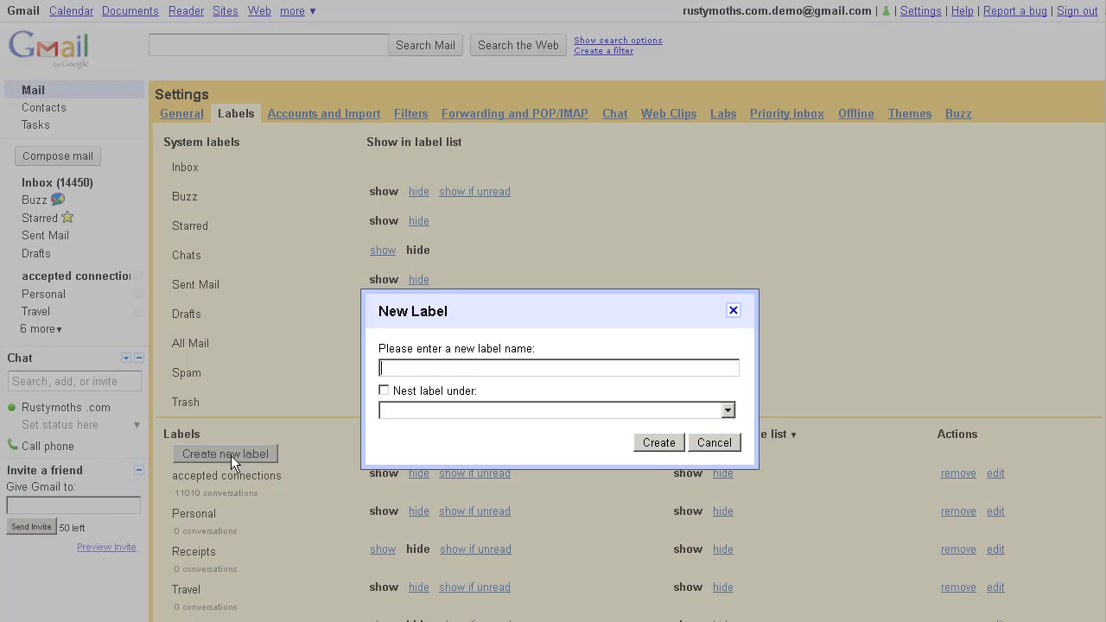
text(Vocal)
text(iz)
click(657, 443)
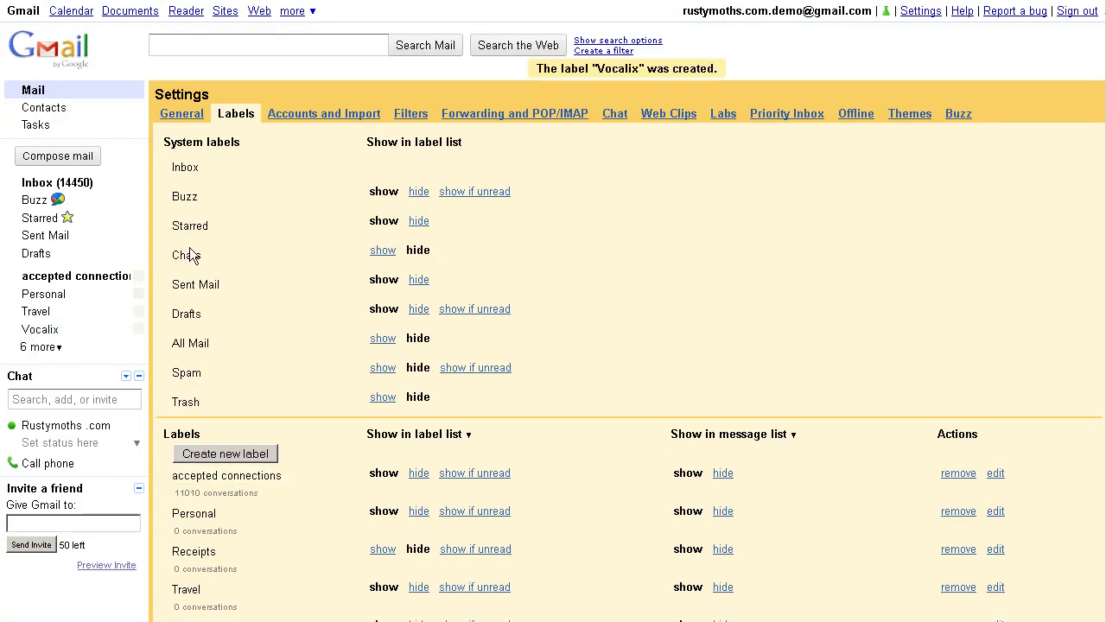
Step: Circle the Vocalix label in the label list with a red scribble and close the overlay
key(ctrl+2)
mouse_move(88, 317)
mouse_down()
mouse_move(8, 324)
mouse_move(107, 341)
mouse_move(87, 313)
mouse_up()
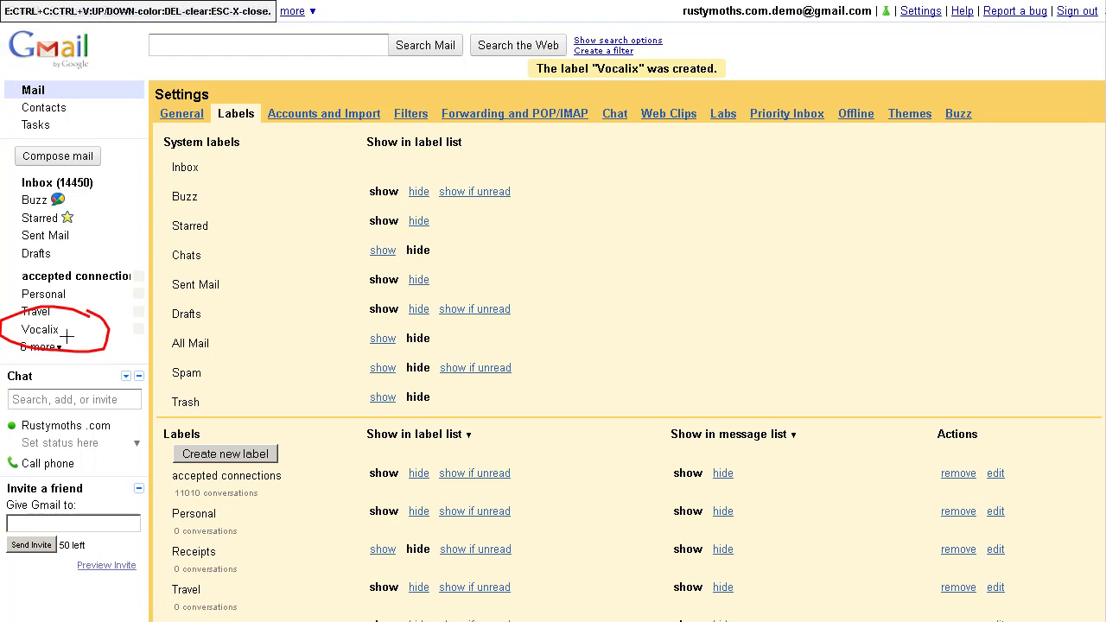
key(Escape)
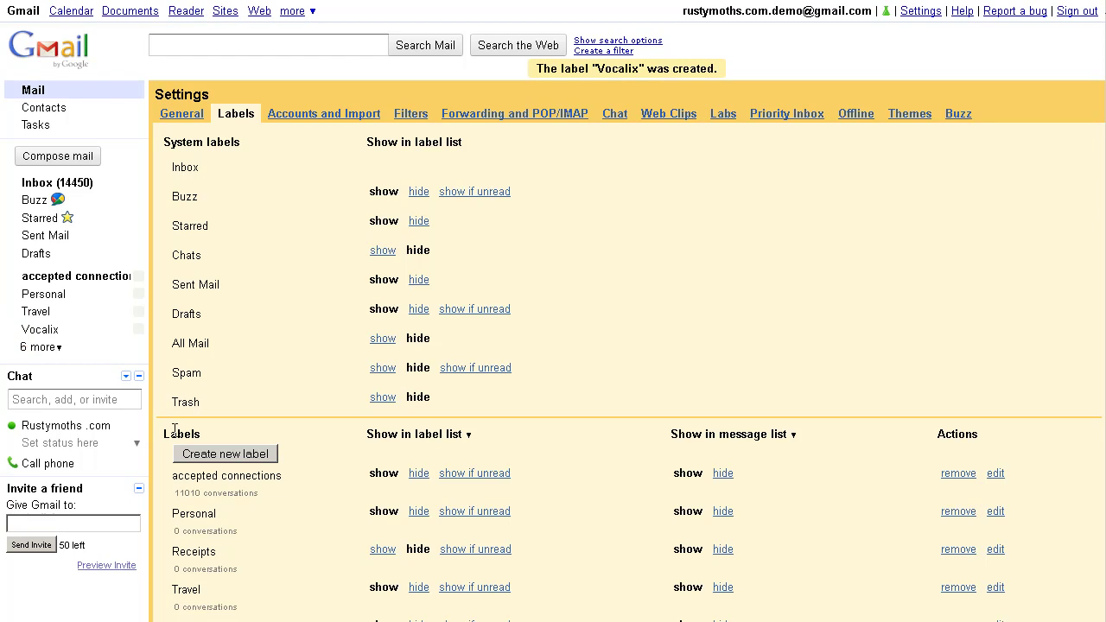
Step: Create a new label named Swom nested under Vocalix
click(229, 455)
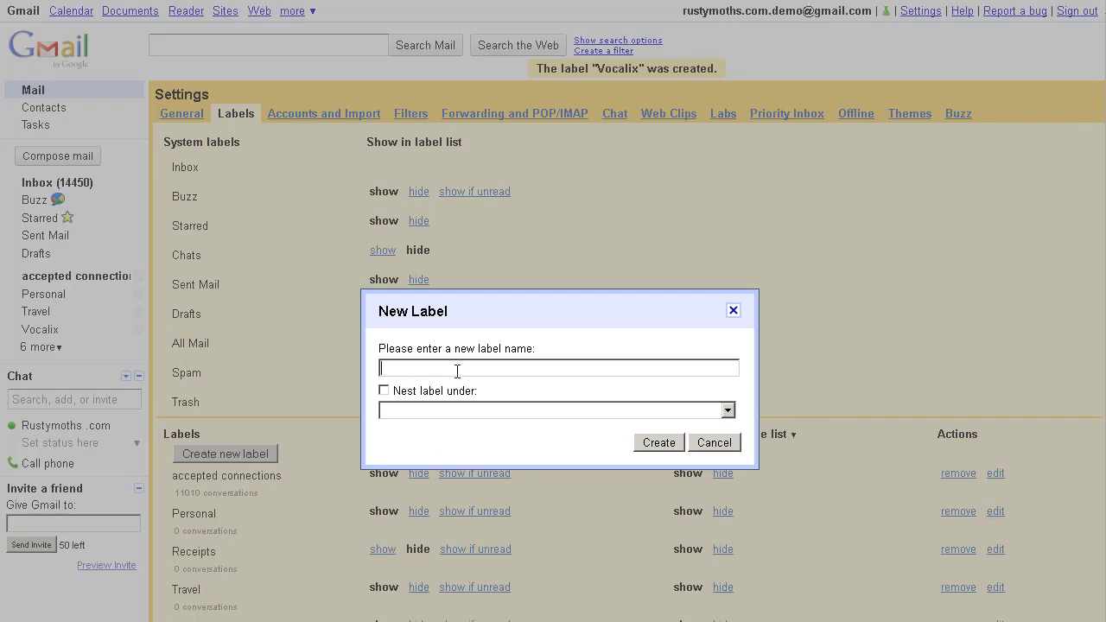
text(Swom)
click(430, 394)
click(470, 411)
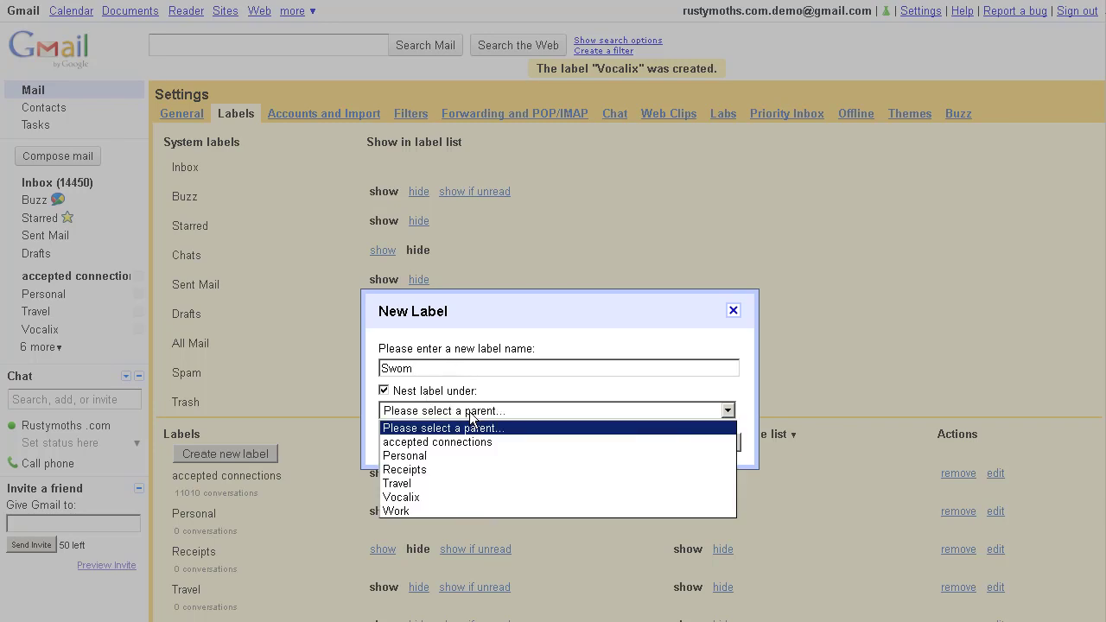
click(440, 495)
click(655, 444)
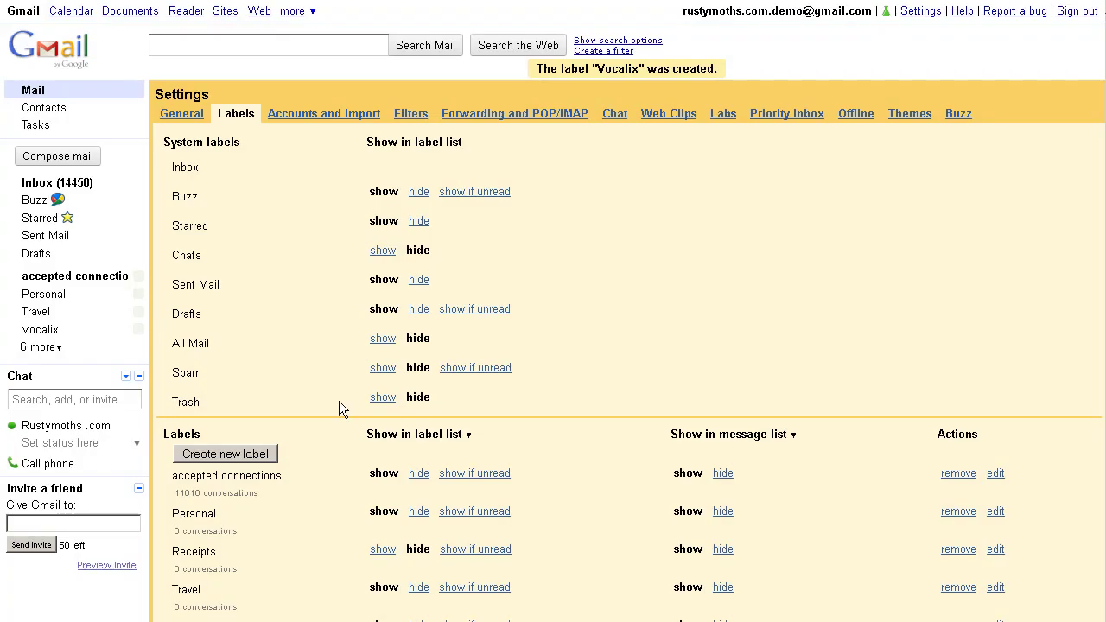
Step: Create a new label named BizOppers nested under Vocalix
click(266, 454)
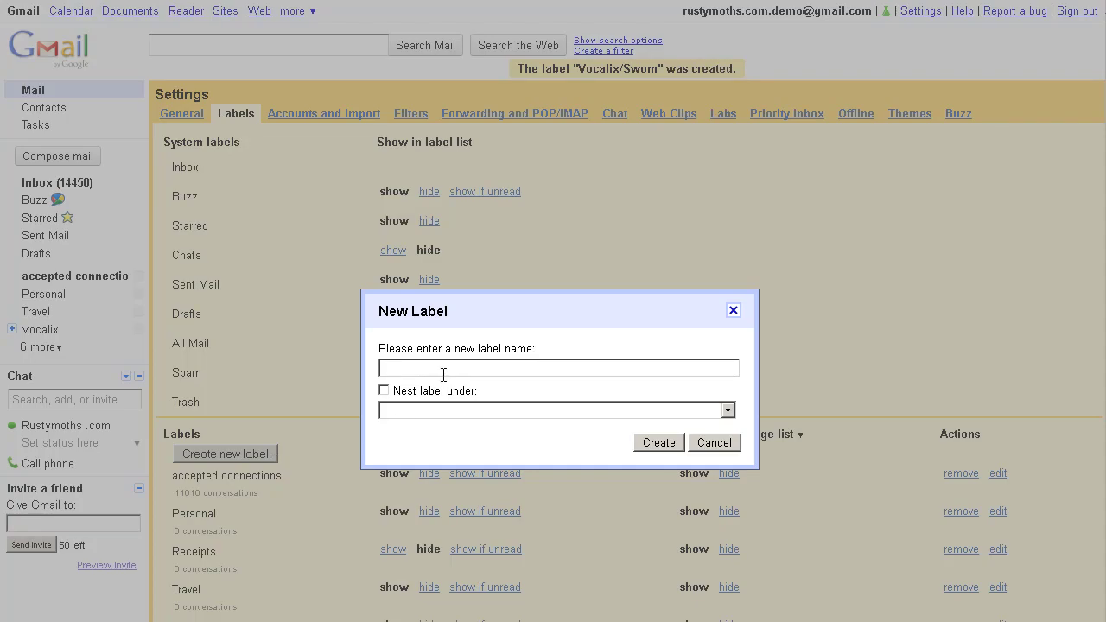
text(BizOppers)
click(425, 391)
click(422, 411)
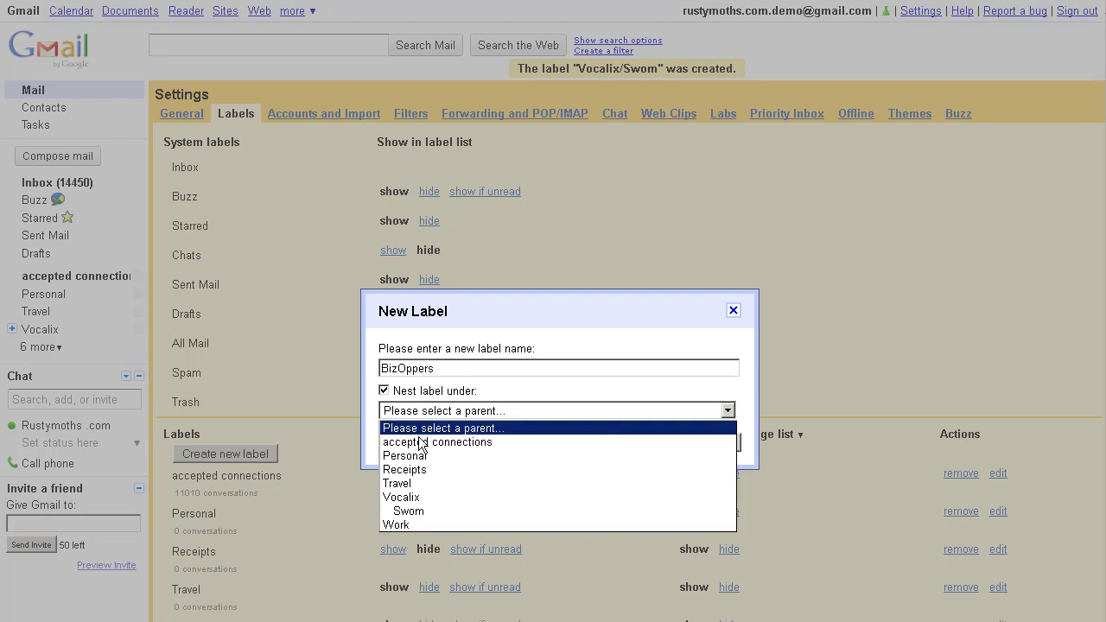
click(424, 498)
click(657, 443)
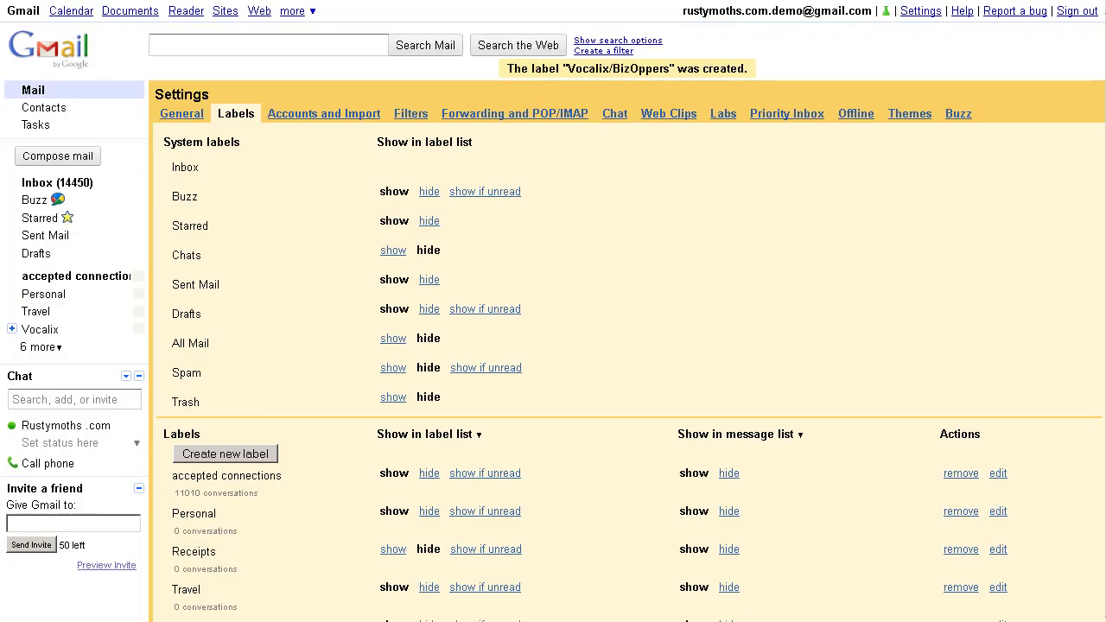
Step: Circle the expander beside the Vocalix label with a red scribble and close the overlay
key(ctrl+2)
mouse_move(24, 309)
mouse_down()
mouse_move(5, 315)
mouse_move(5, 335)
mouse_move(26, 330)
mouse_up()
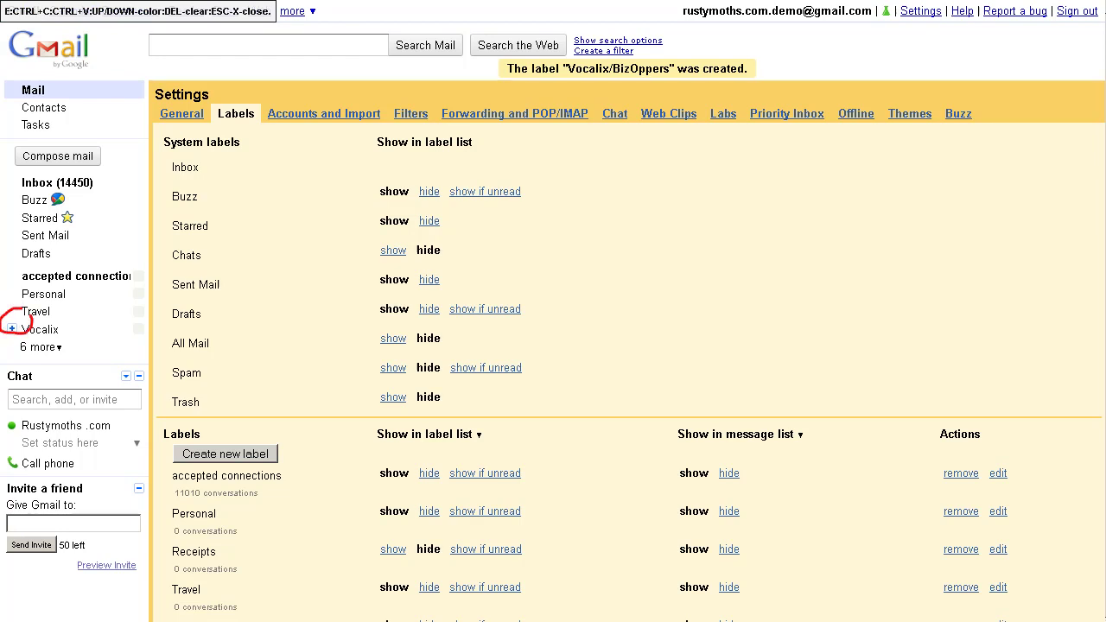
key(Escape)
Step: Expand the Vocalix label in the mailbox list, collapse it and expand it again to show its nested labels
click(11, 329)
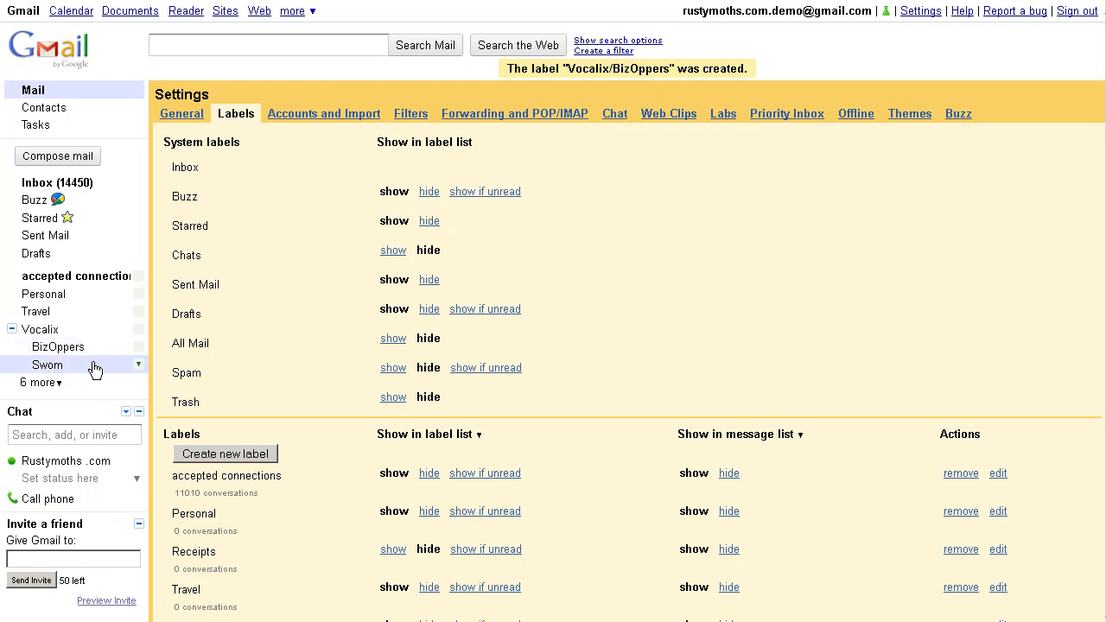
click(12, 330)
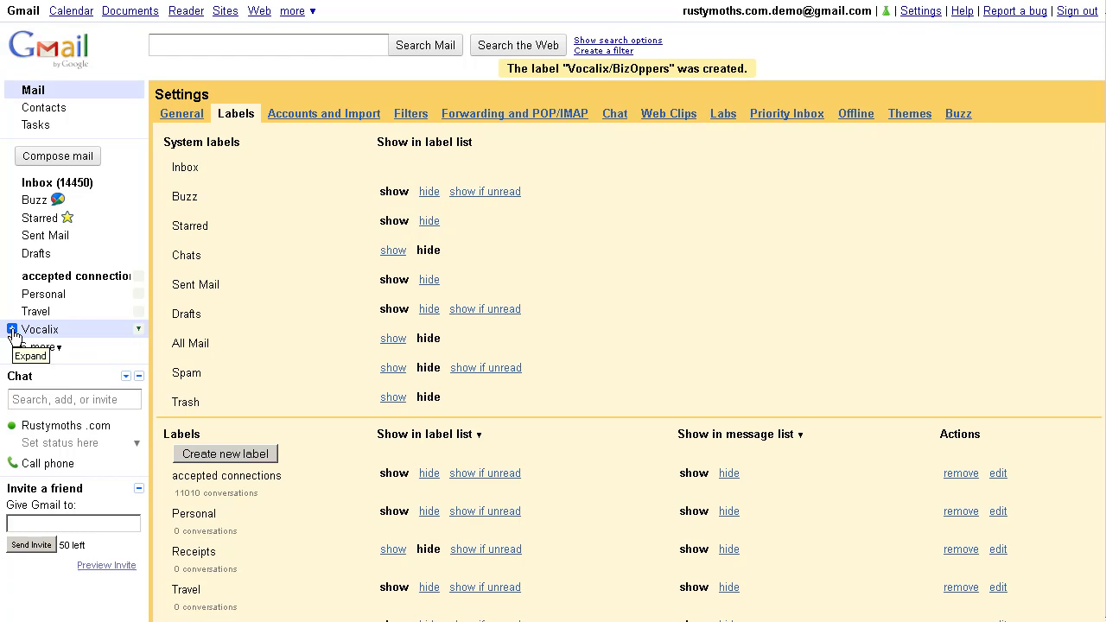
click(11, 329)
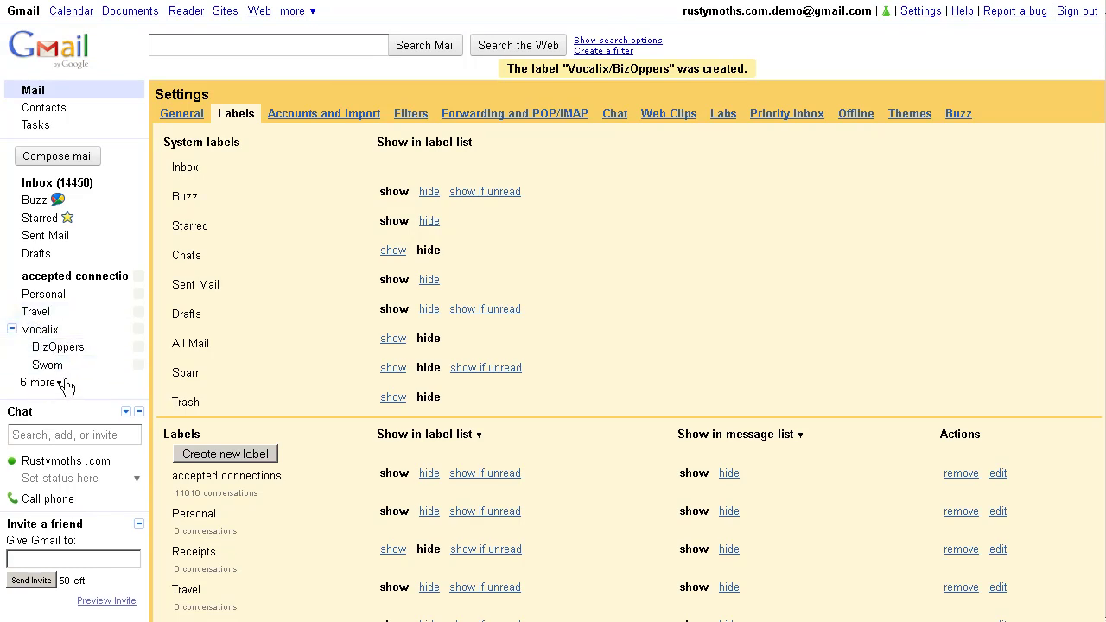
Step: Create a new label named Connections nested under BizOppers
click(230, 454)
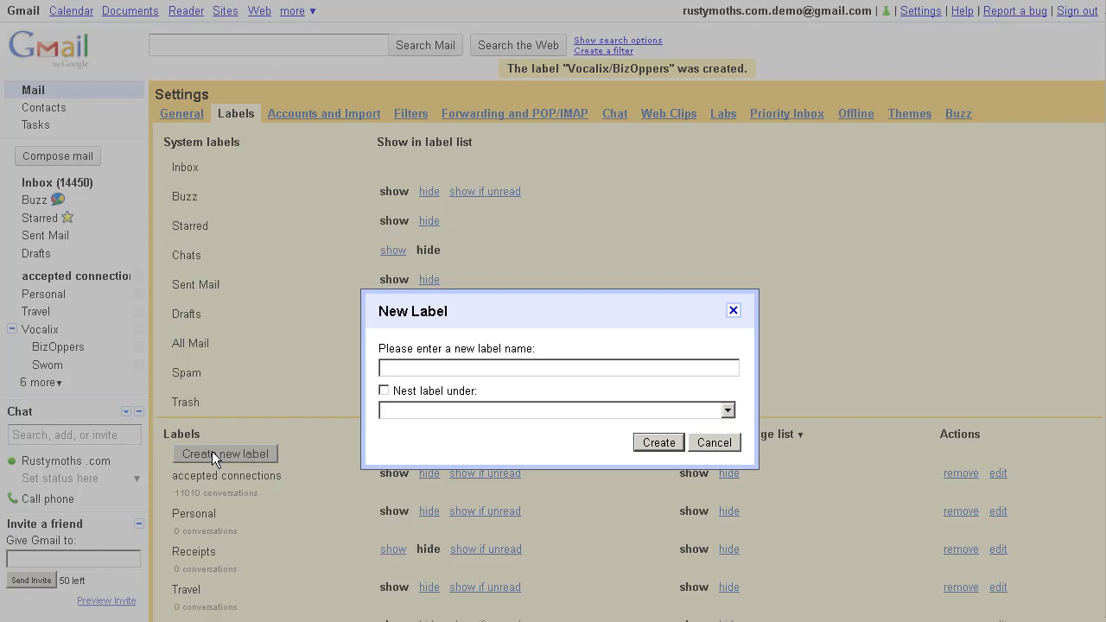
text(Connections)
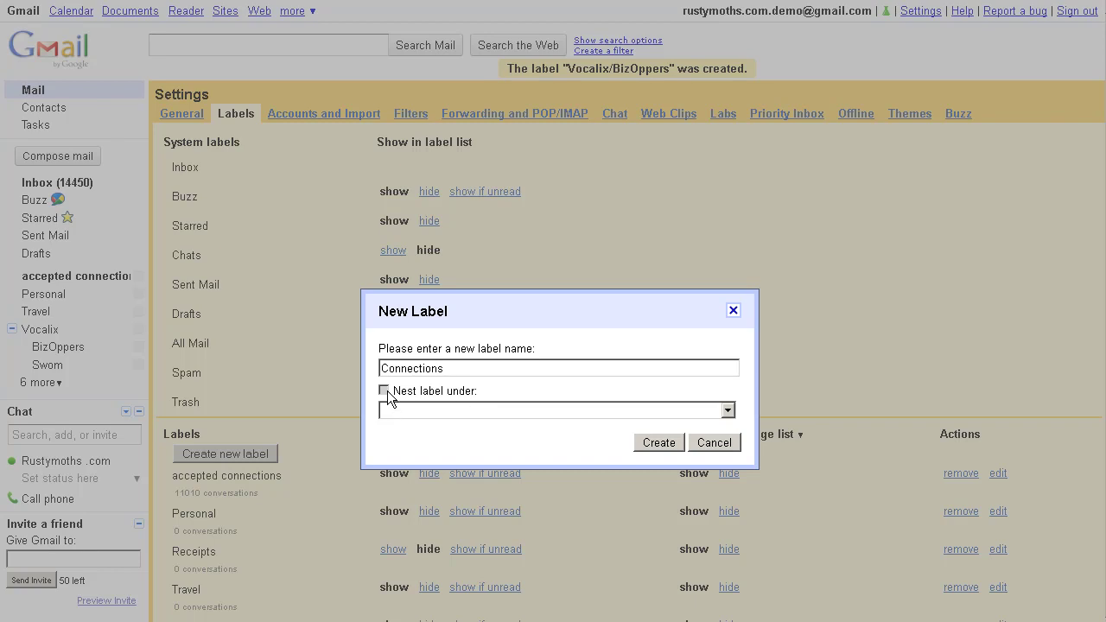
click(384, 390)
click(408, 412)
click(429, 512)
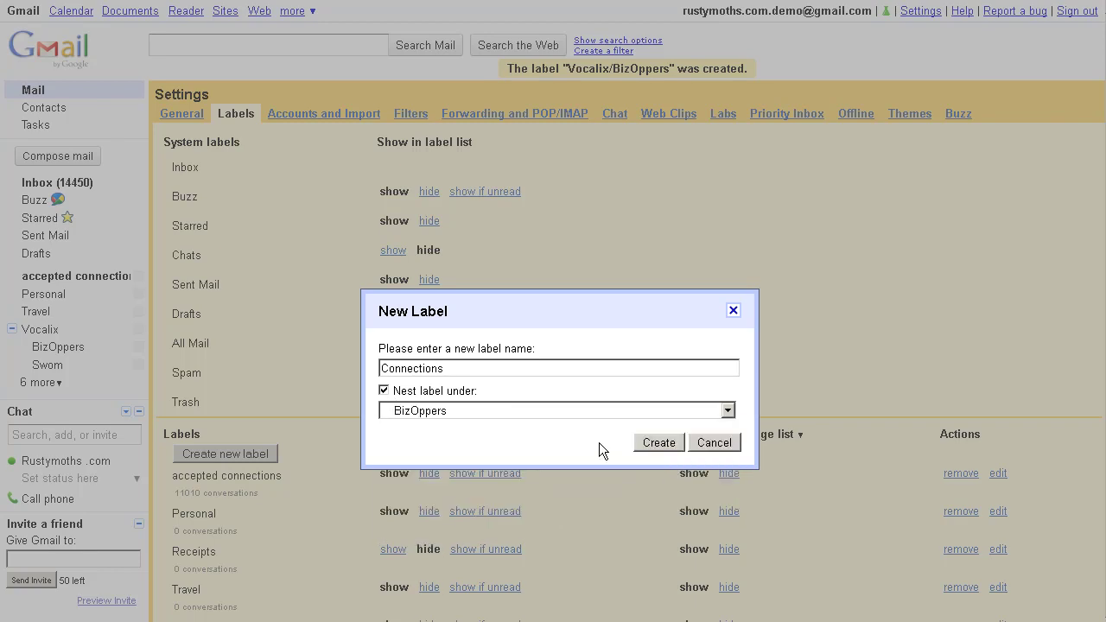
click(661, 444)
Step: Create a new label named Welcomed nested under the Connections label of BizOppers
click(261, 453)
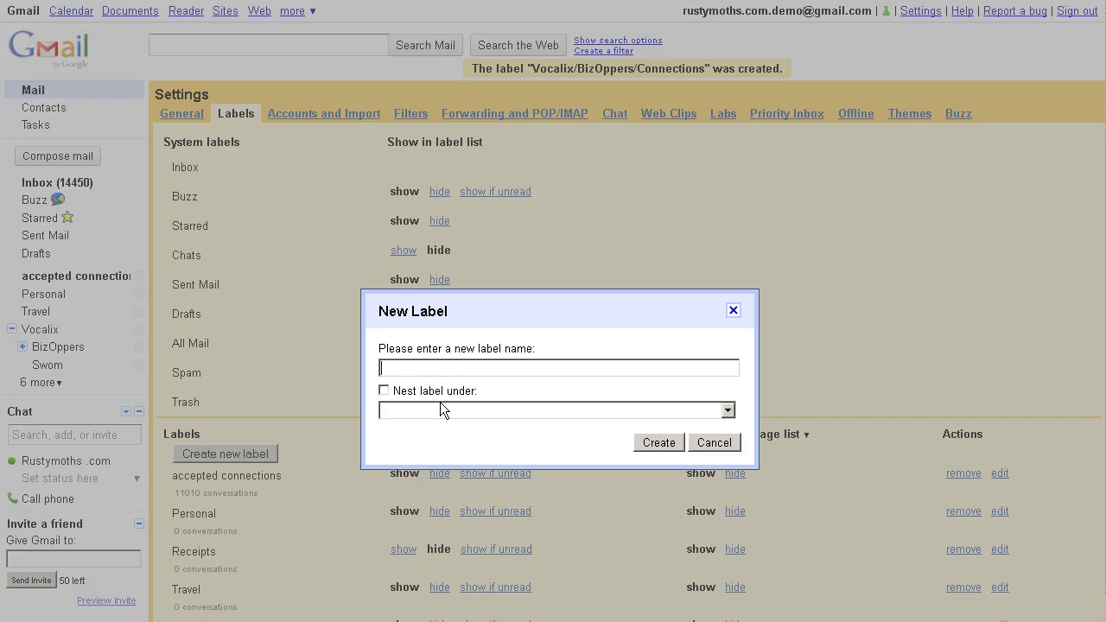
text(a)
key(BackSpace)
text(wel)
key(BackSpace)
key(BackSpace)
key(BackSpace)
text(Welcomed)
click(383, 391)
click(410, 413)
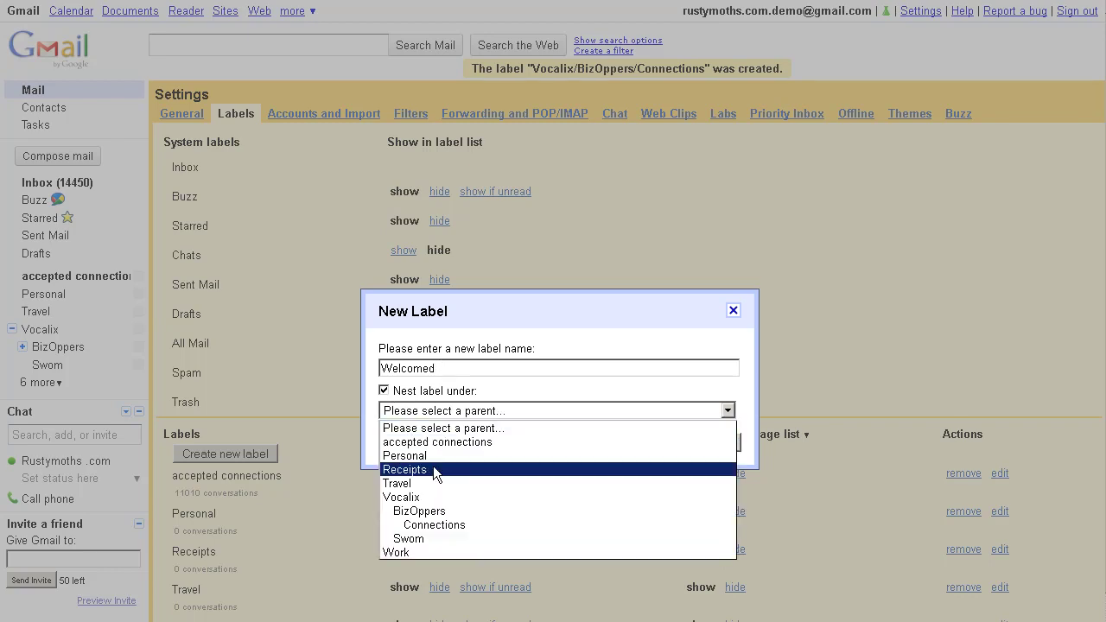
click(458, 525)
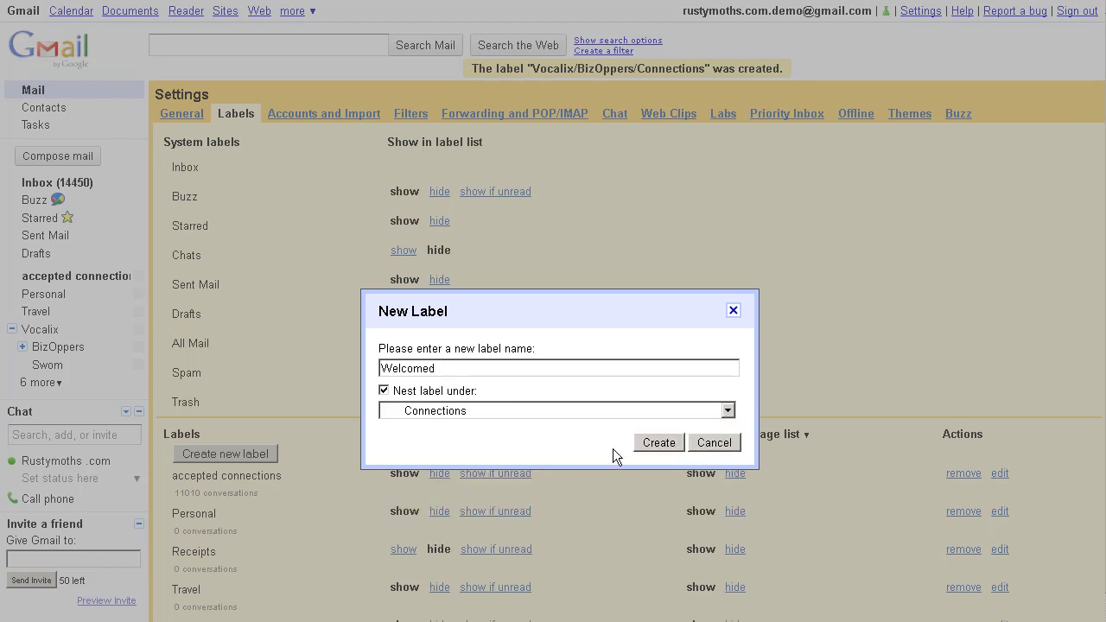
click(660, 444)
Step: Create another label named Connections, nested under Swom
click(224, 454)
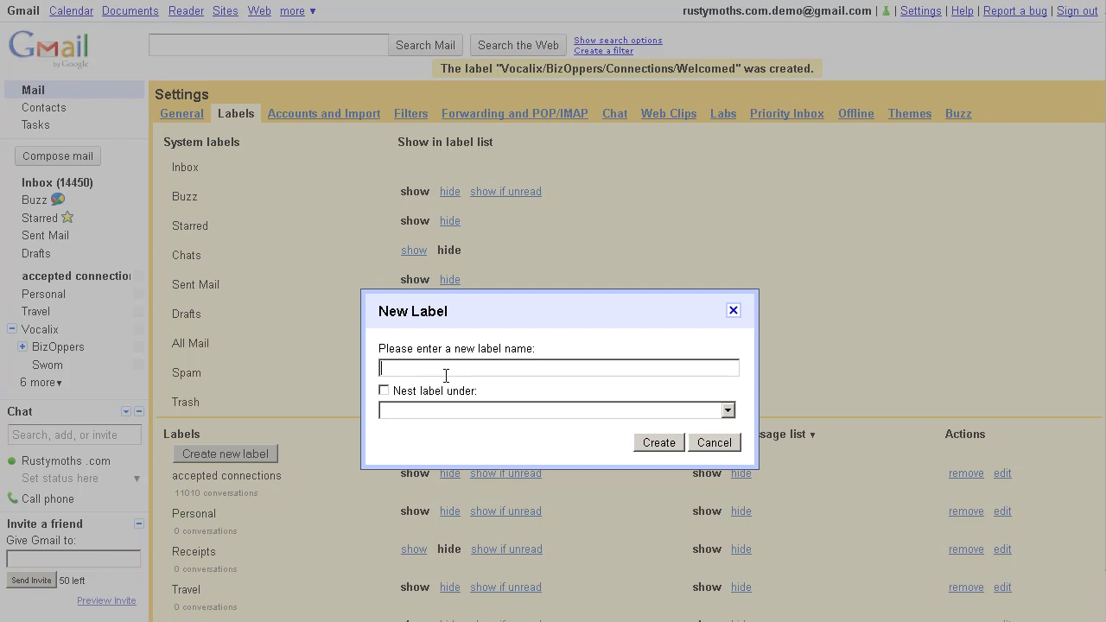
text(Connections)
click(409, 391)
click(413, 412)
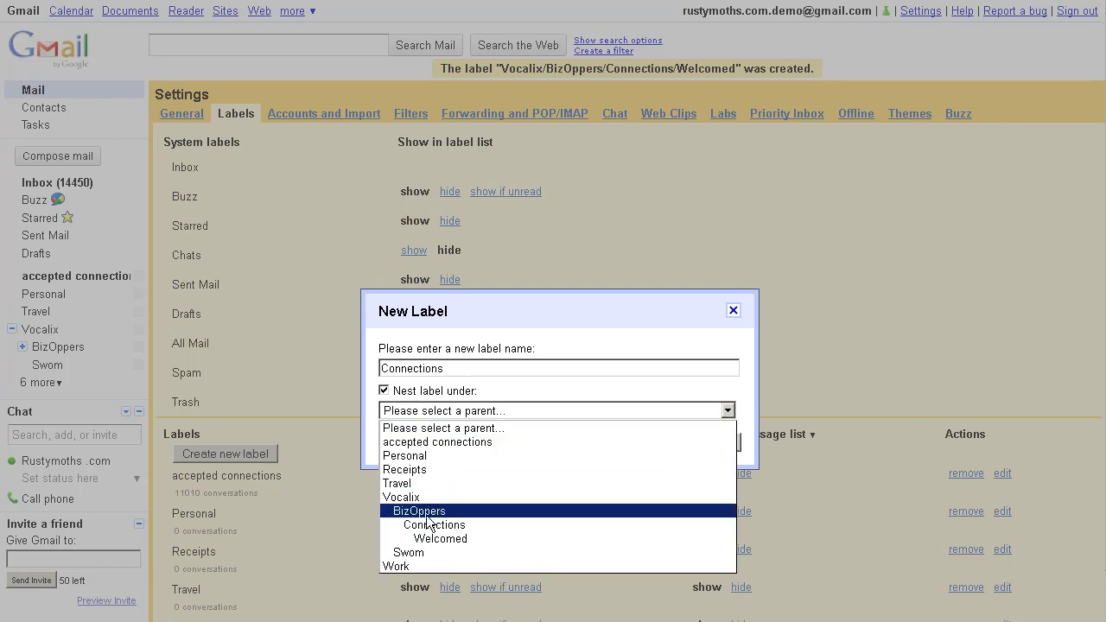
click(426, 553)
click(659, 442)
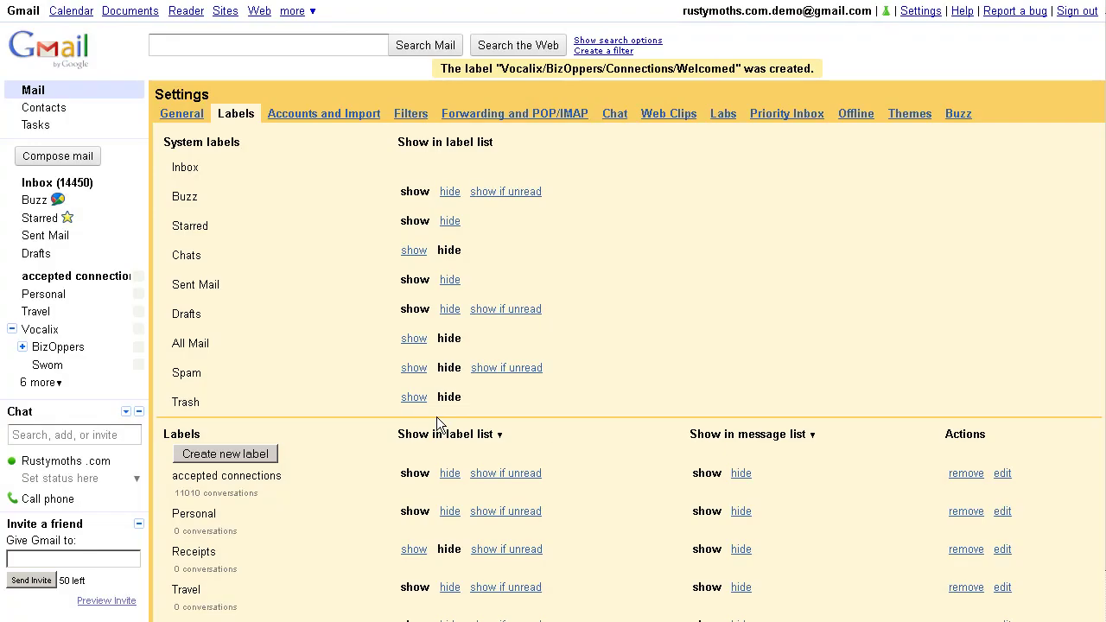
Step: Create another label named Welcomed, nested under the Connections label of Swom
click(223, 453)
text(Welcomed)
click(441, 387)
click(438, 409)
click(436, 567)
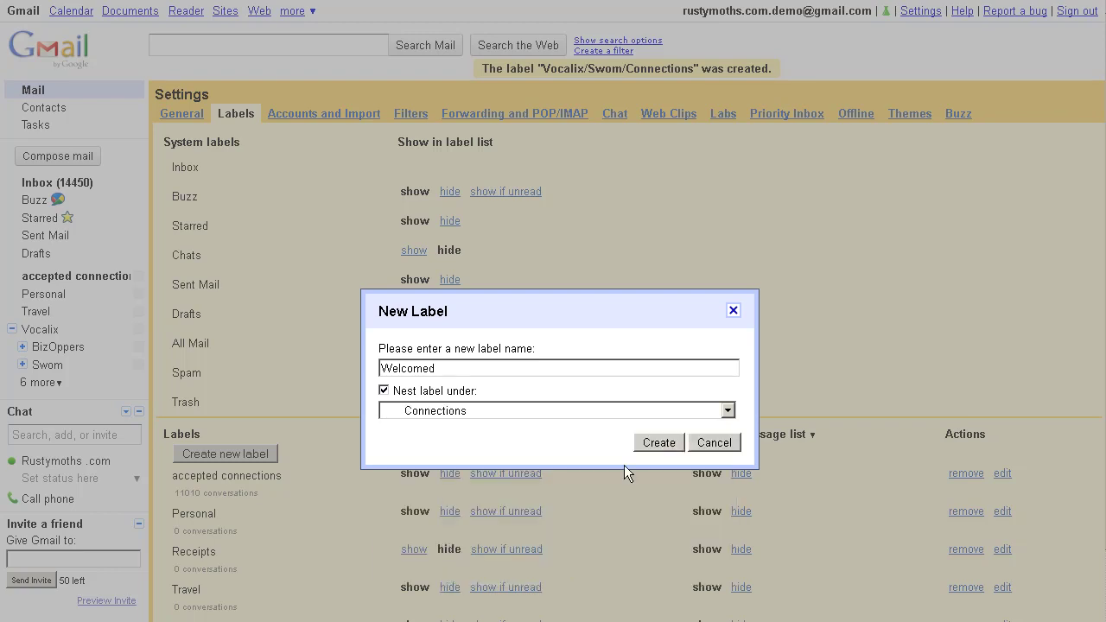
click(658, 442)
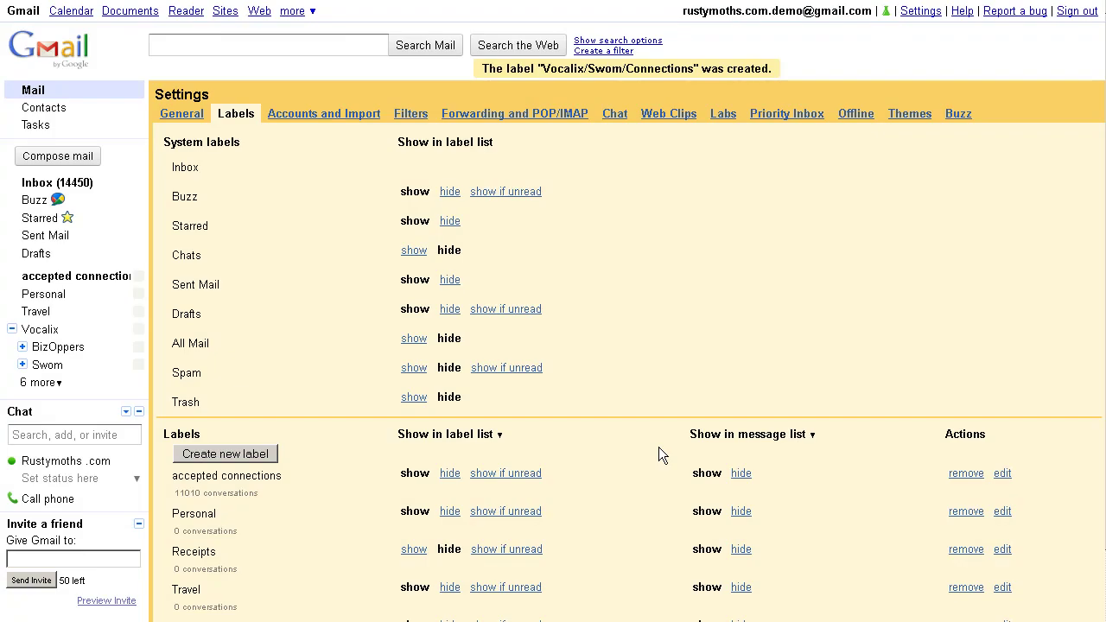
Step: Expand BizOppers, Swom and both of their Connections labels in the mailbox list to show the full hierarchy
click(23, 347)
click(22, 382)
click(32, 364)
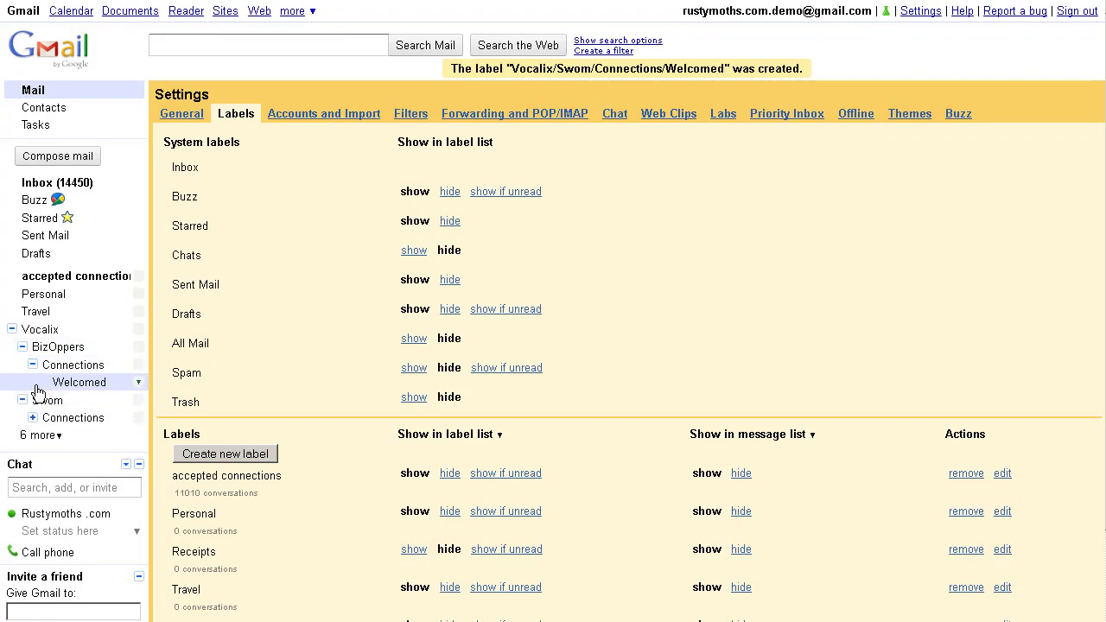
click(32, 417)
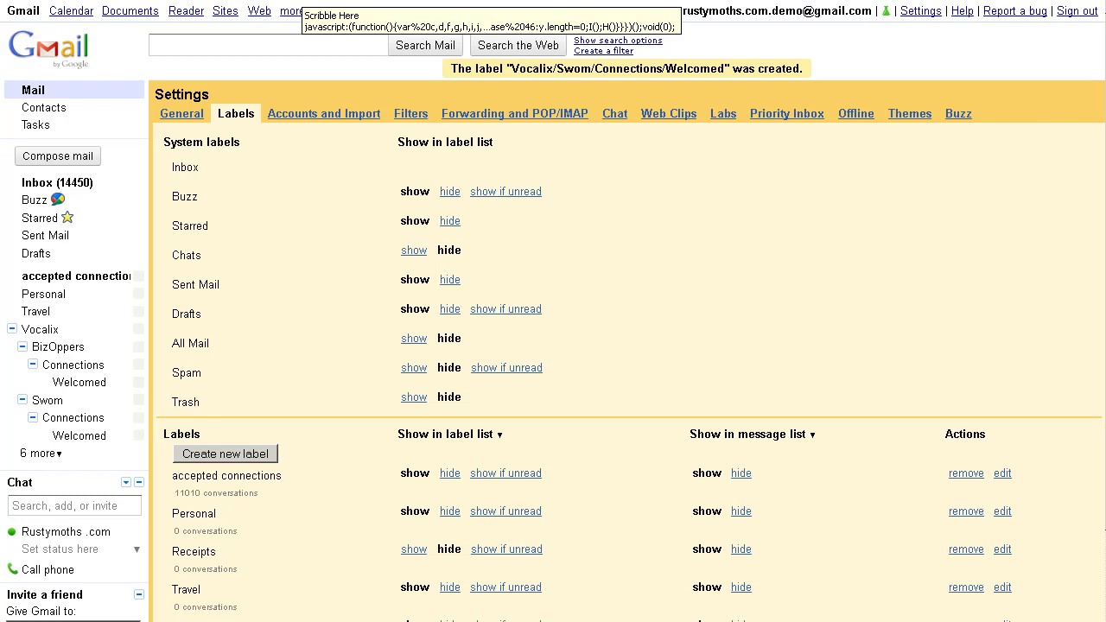
Step: With the scribble overlay, circle Vocalix in red and underline Inbox, BizOppers, Swom and both Connections labels
click(303, 0)
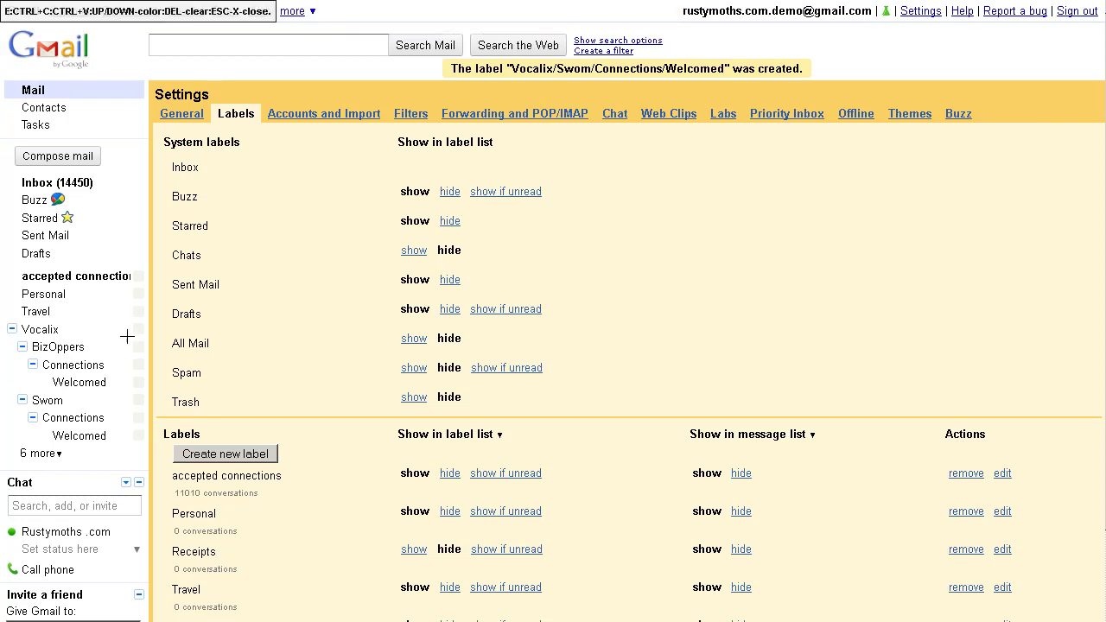
drag(12, 184, 94, 187)
mouse_move(68, 329)
mouse_down()
mouse_move(26, 312)
mouse_move(7, 325)
mouse_move(31, 341)
mouse_move(69, 330)
mouse_up()
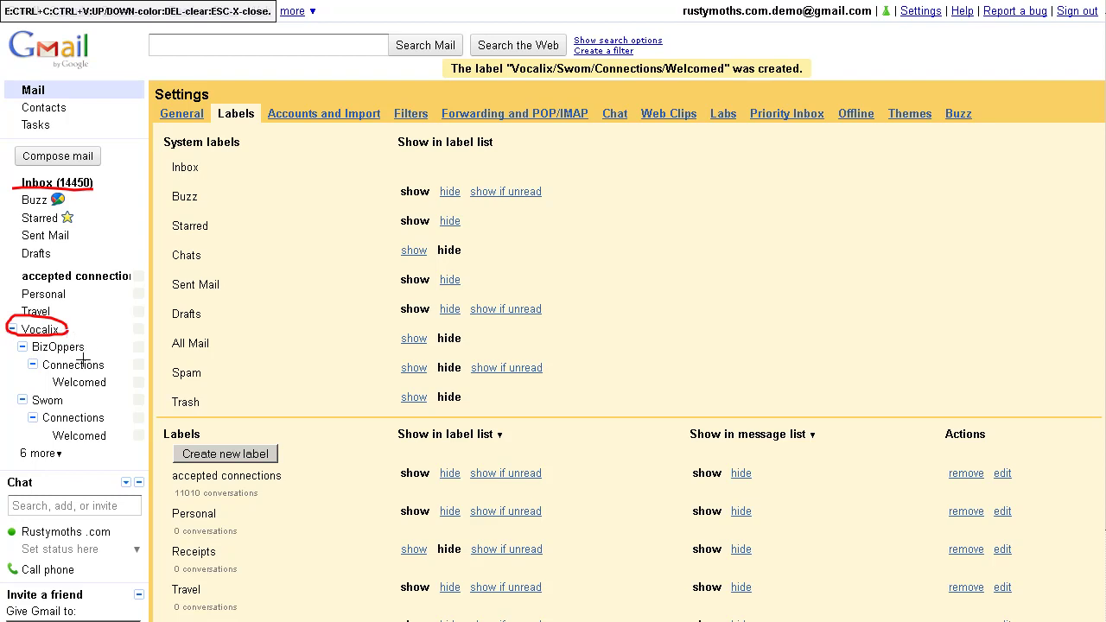
drag(29, 353, 82, 351)
drag(71, 406, 32, 404)
drag(48, 374, 105, 383)
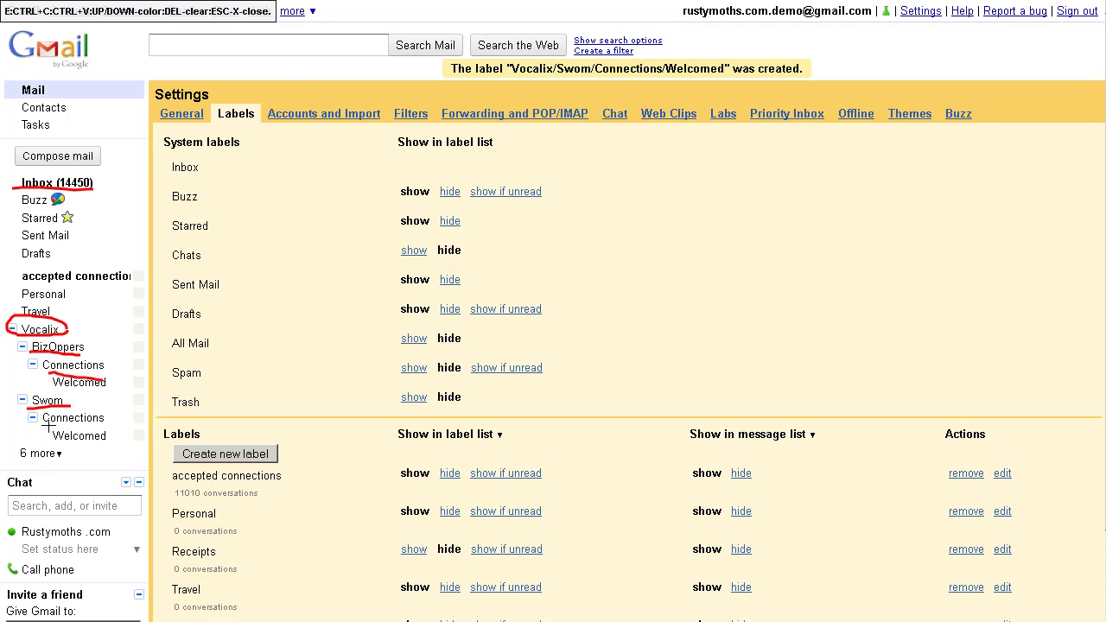
drag(61, 428, 102, 429)
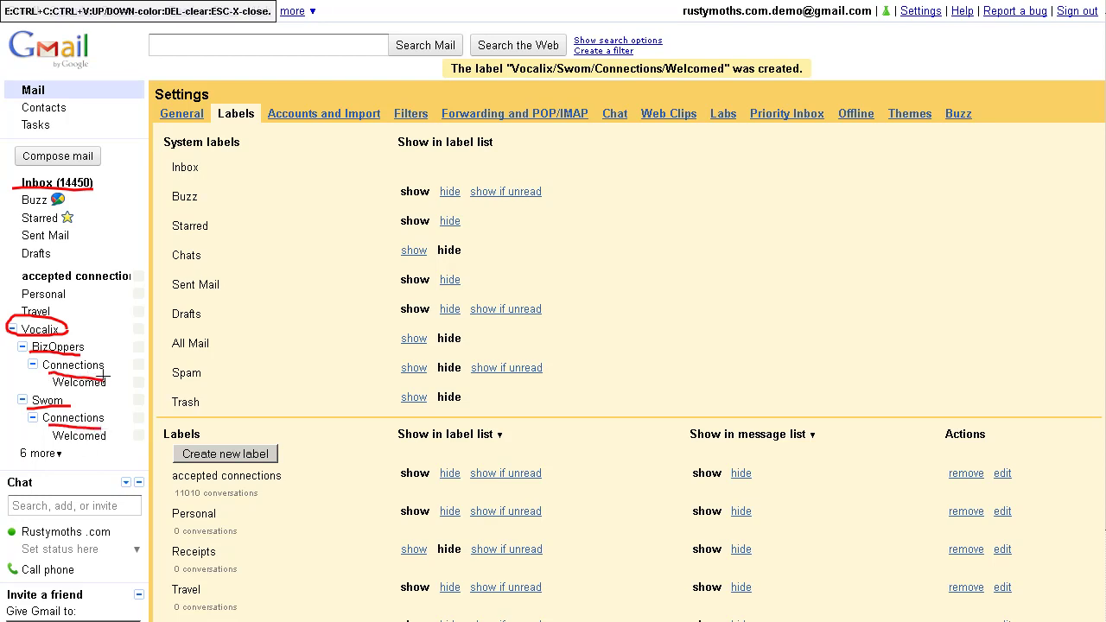